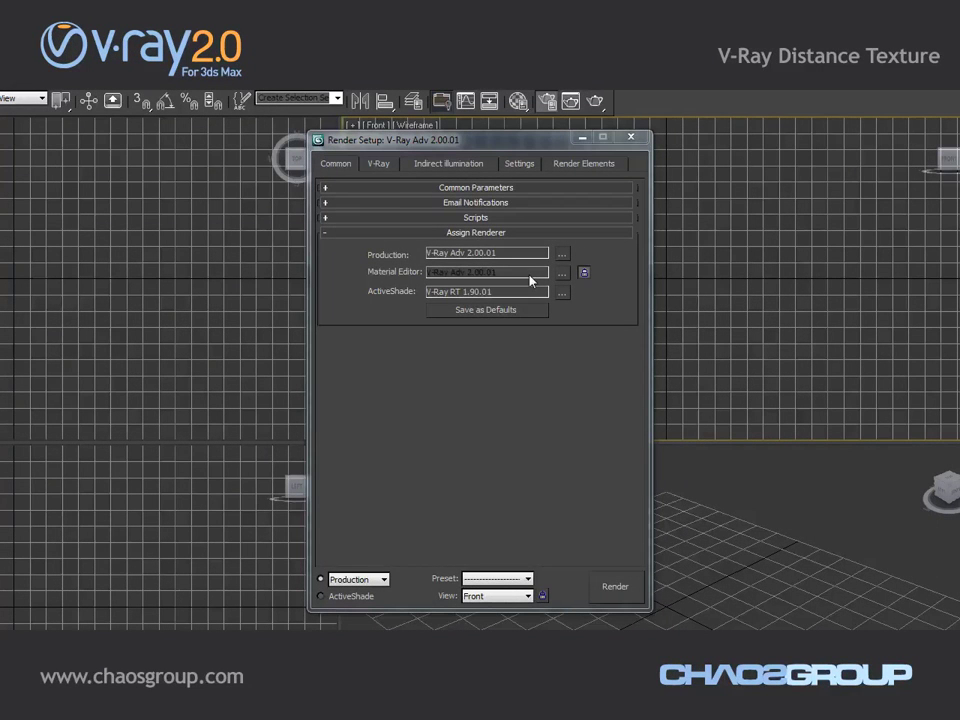
Create a VRayDistanceTex map in the first sample slot of the Material Editor.
left_click(628, 143)
key("m")
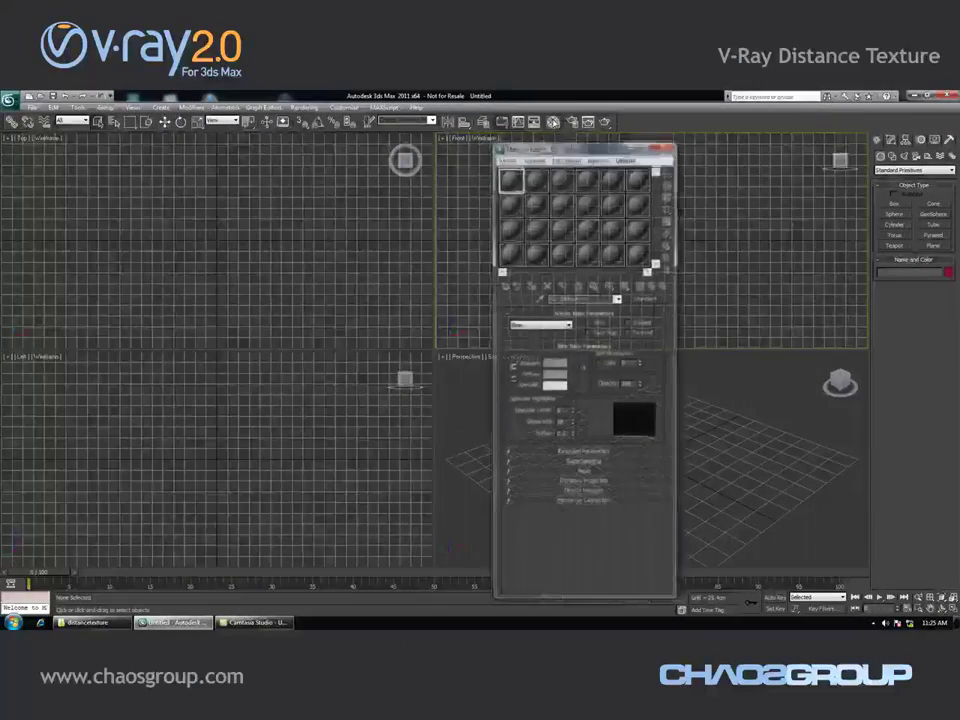
left_click(566, 373)
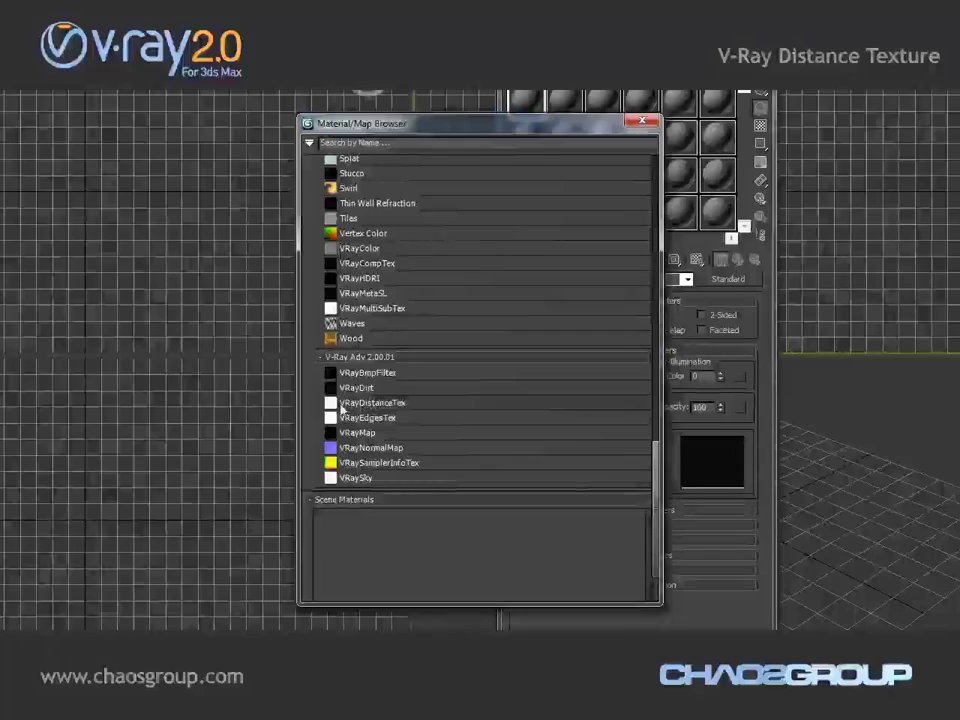
double_click(350, 404)
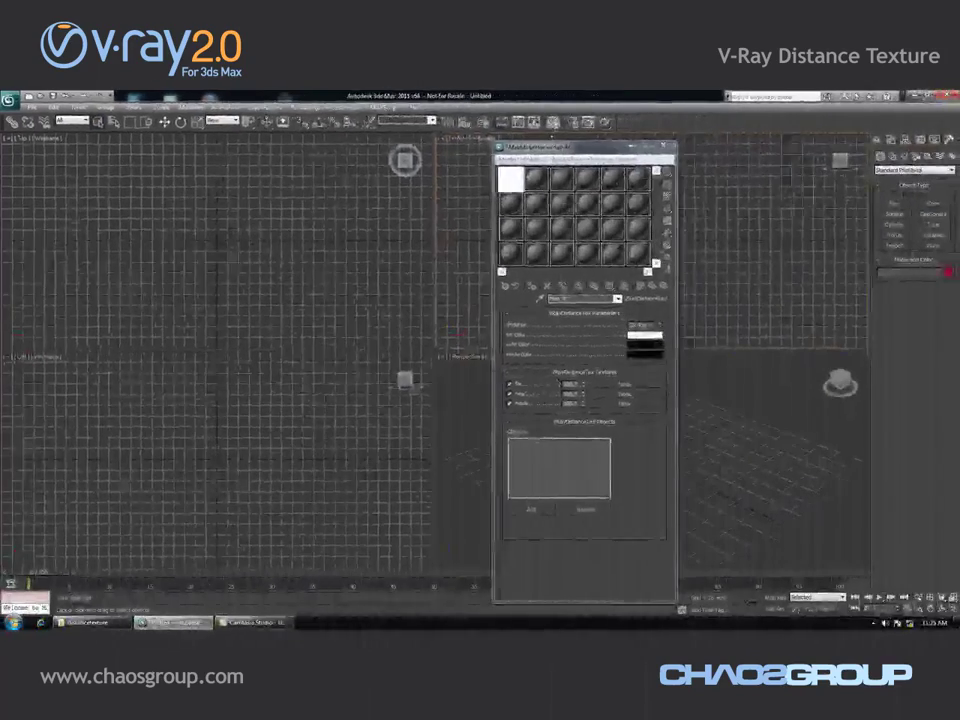
Draw a ground plane about 366 by 380 cm in the Perspective view.
left_click_drag(505, 147, 194, 127)
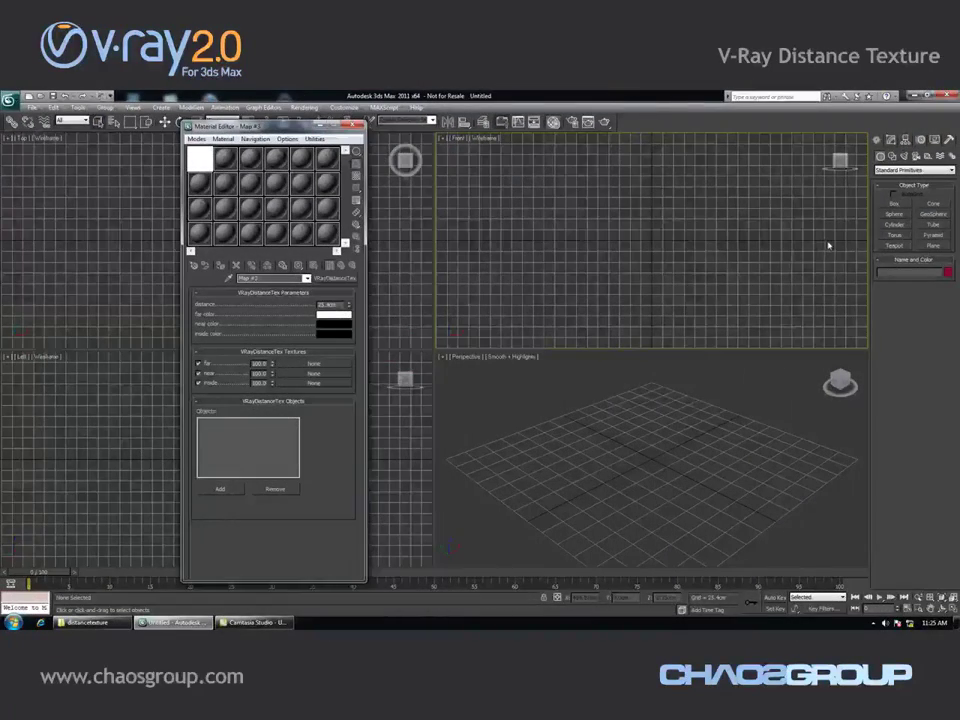
left_click(932, 245)
left_click_drag(455, 458, 868, 466)
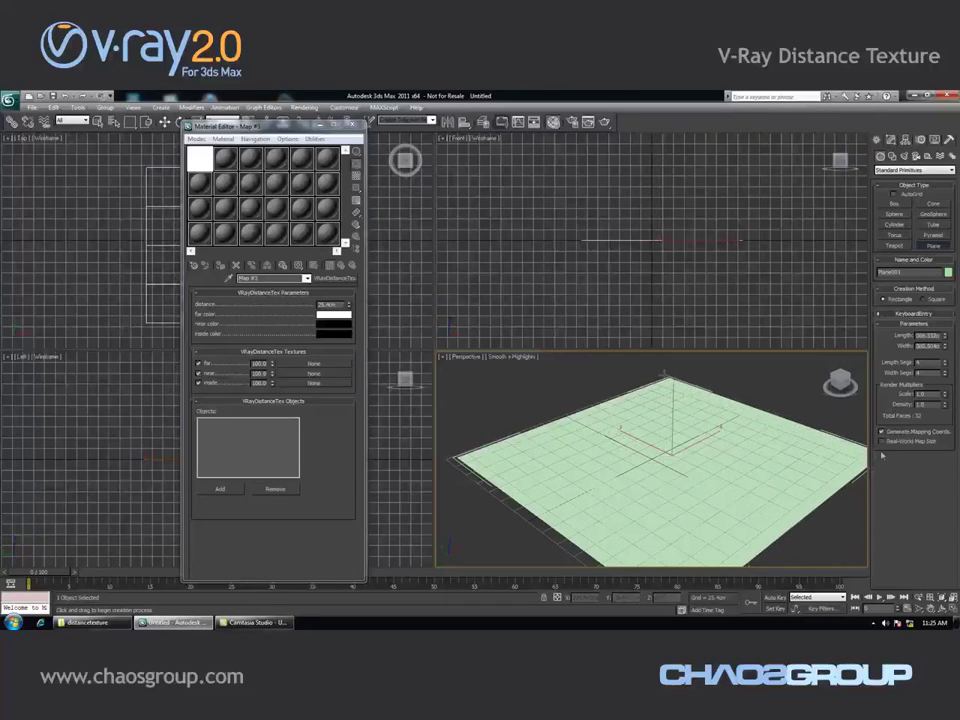
Apply a VRayMtl from the second sample slot to the plane, with the VRayDistanceTex map instanced as its Diffuse map.
left_click(228, 164)
left_click(334, 278)
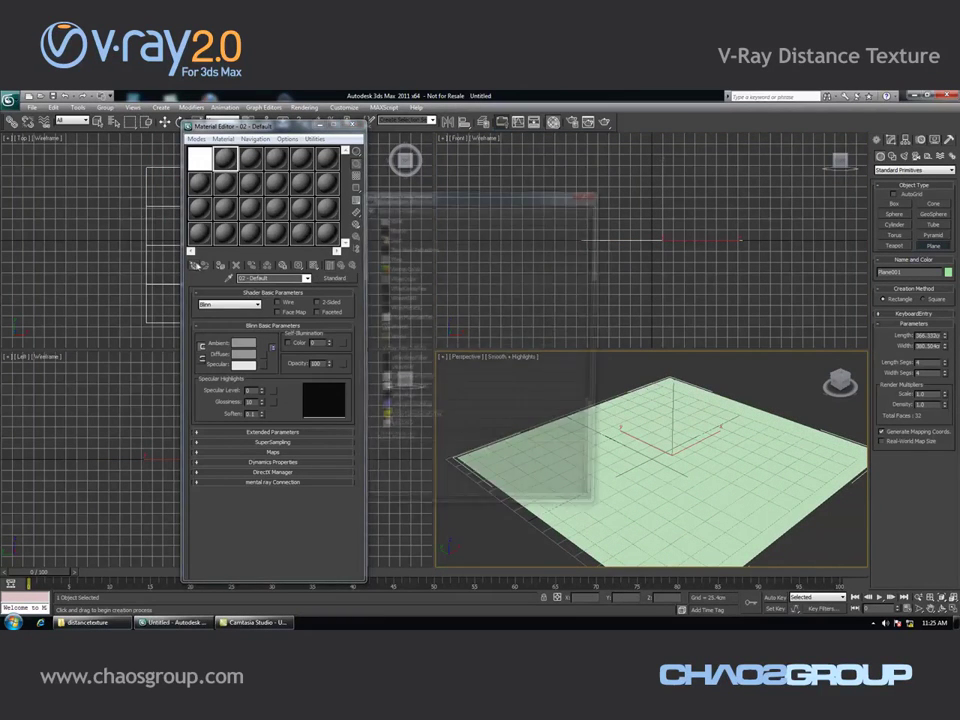
scroll(406, 341, "up", 15)
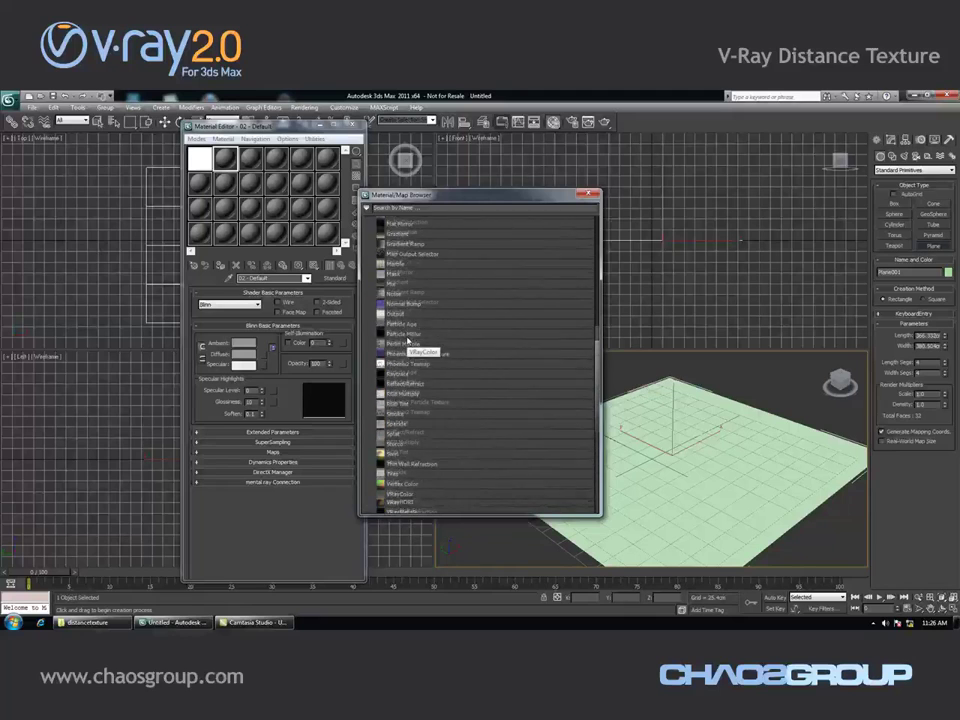
double_click(397, 250)
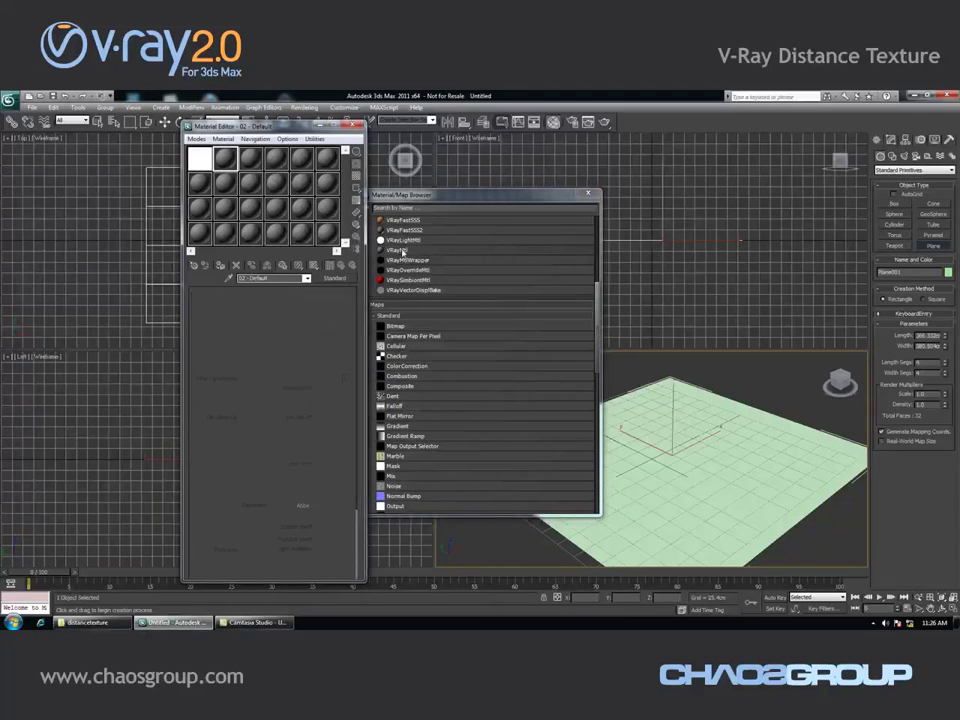
left_click_drag(225, 158, 650, 440)
left_click(588, 193)
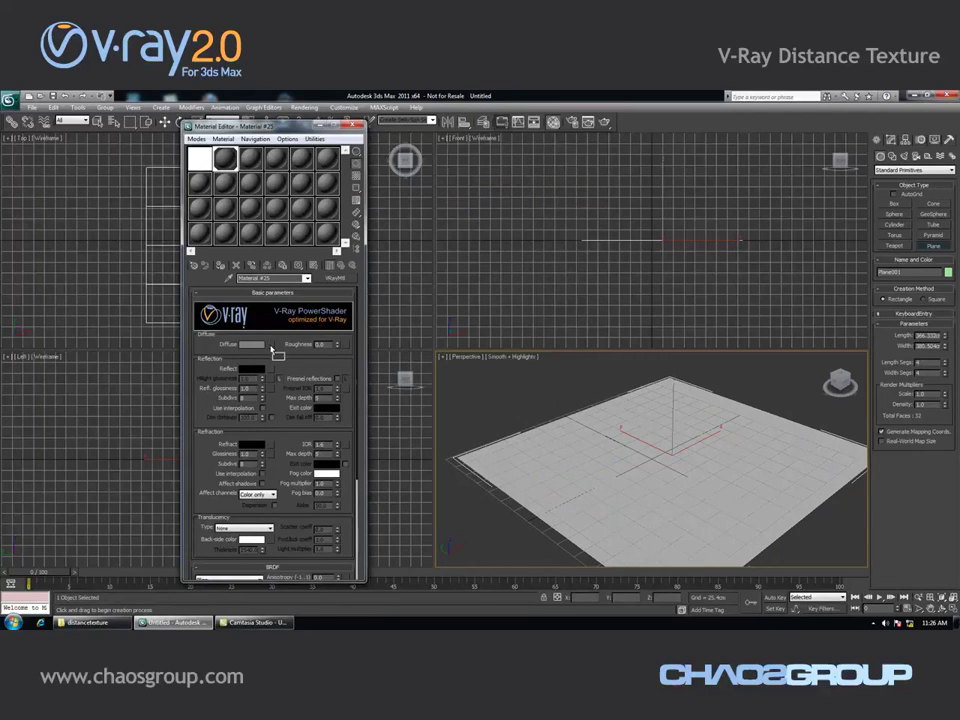
left_click_drag(270, 348, 272, 346)
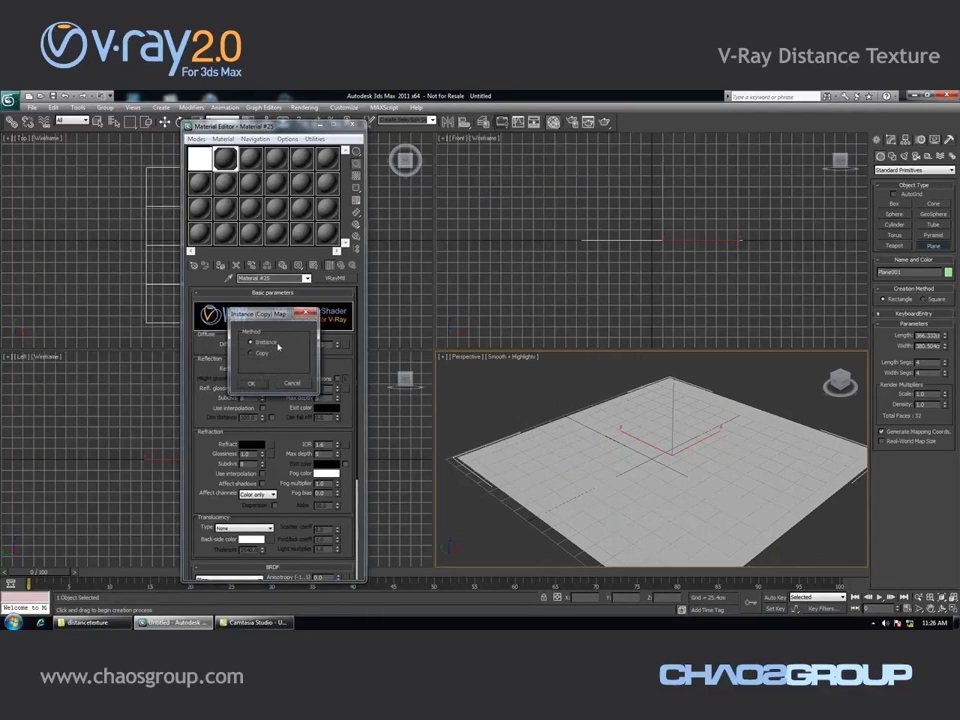
left_click(253, 385)
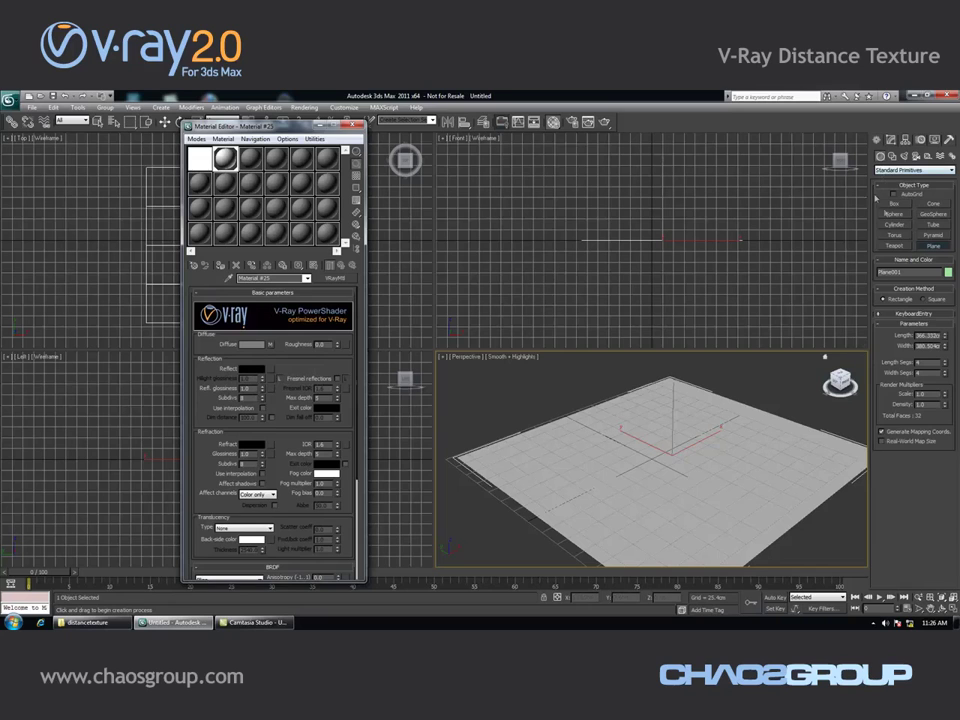
Draw a GeoSphere about 194.5 cm in diameter near the middle of the plane.
left_click(933, 215)
left_click_drag(676, 445, 689, 477)
right_click(660, 437)
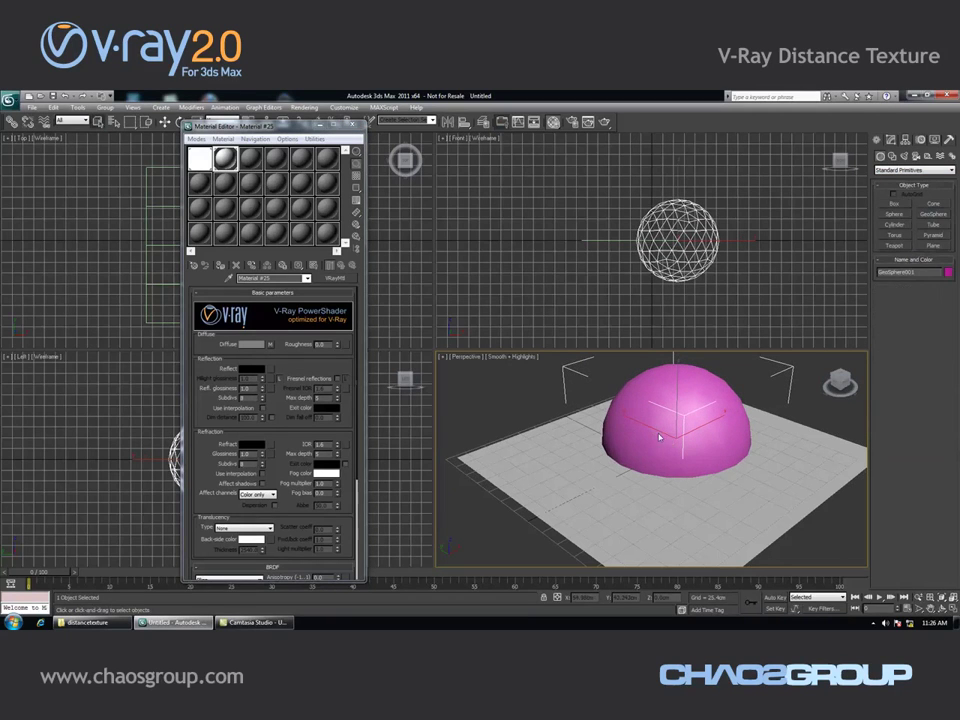
Make the geosphere non-renderable in its object properties.
right_click(668, 438)
left_click(700, 500)
left_click(401, 219)
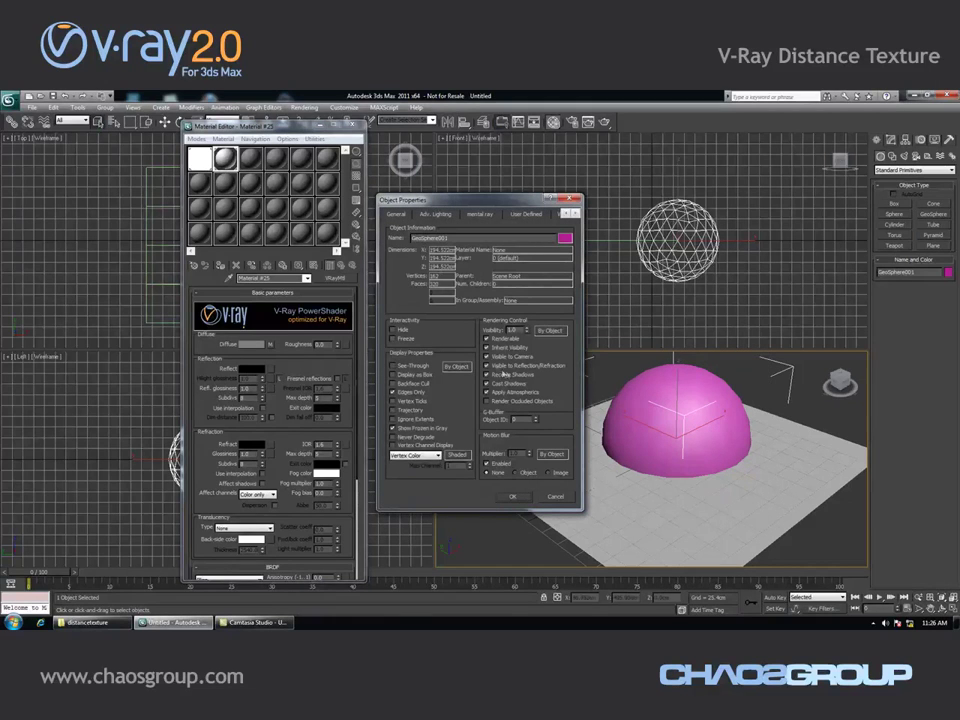
left_click(528, 497)
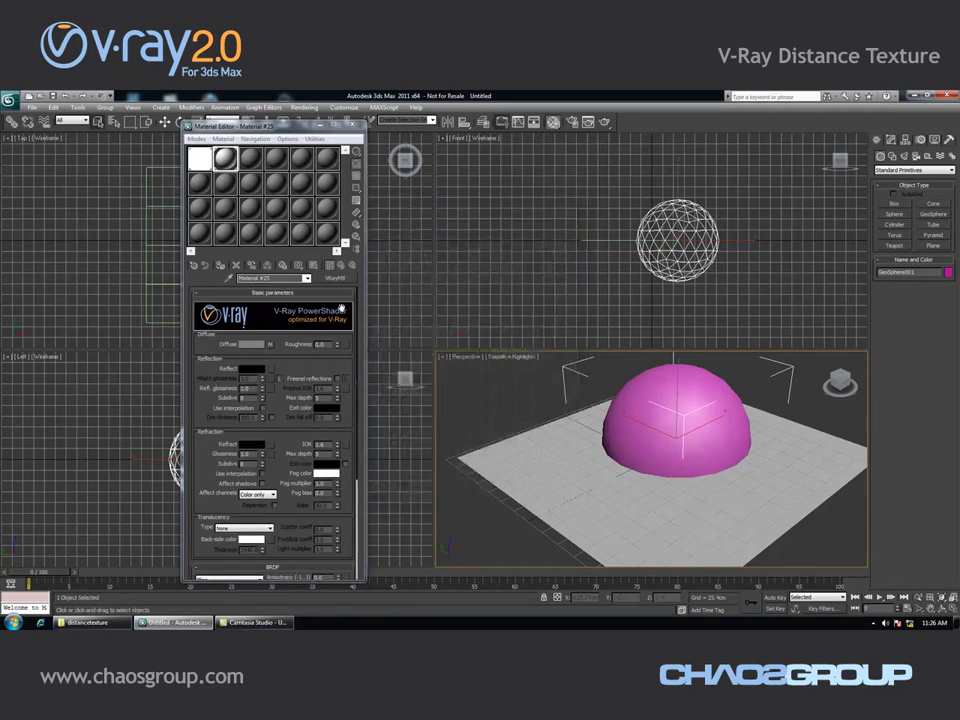
Add the geosphere to the VRayDistanceTex objects and set the map's inside color to green.
left_click(205, 161)
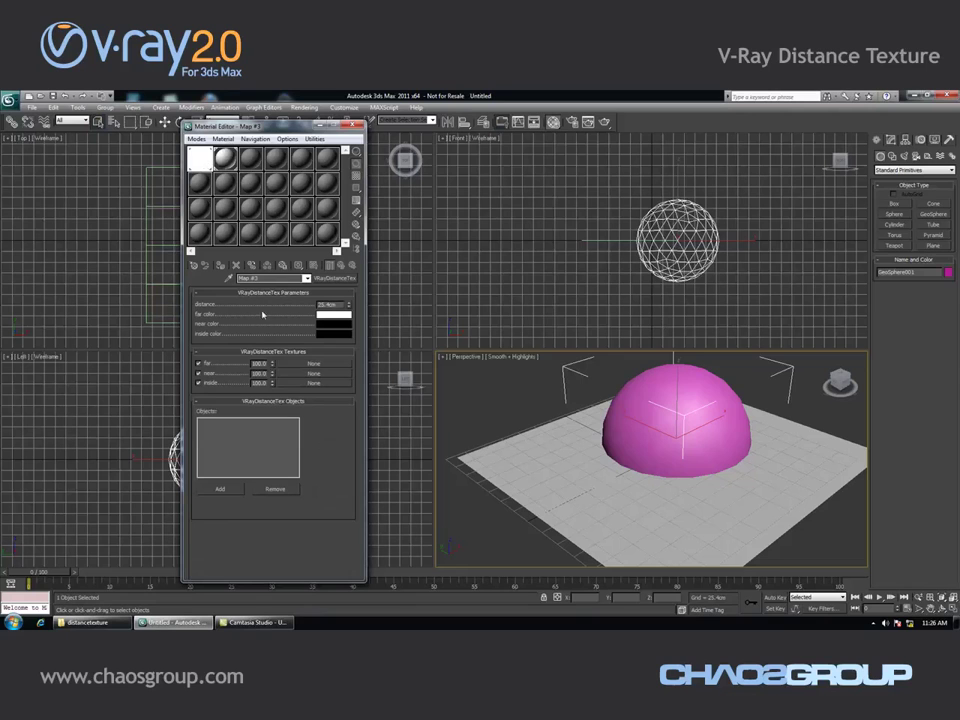
left_click(218, 490)
left_click(673, 385)
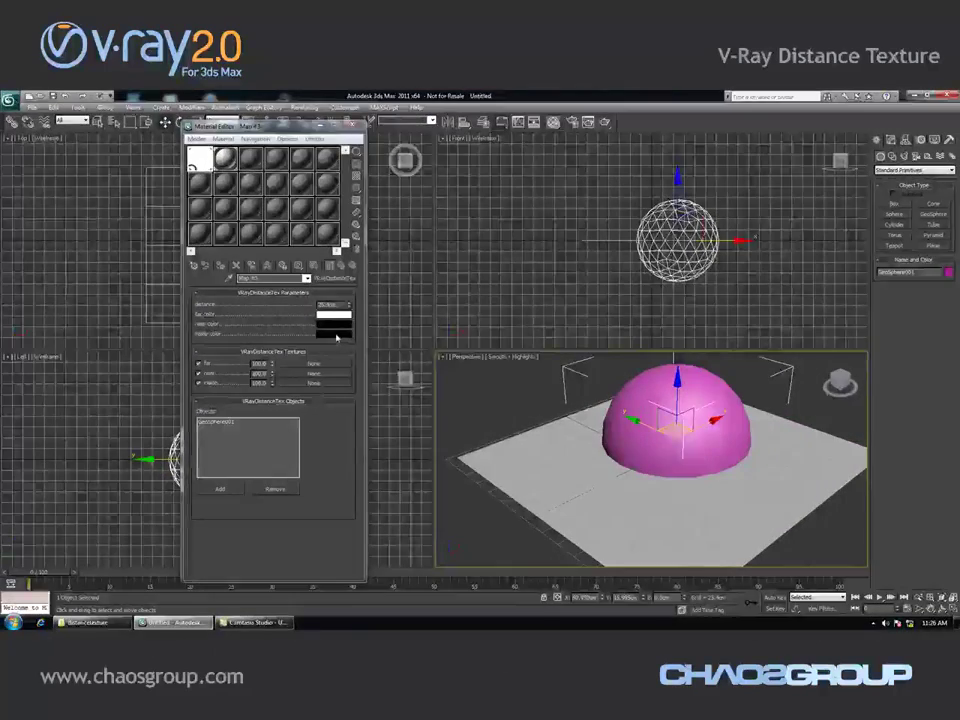
left_click(334, 334)
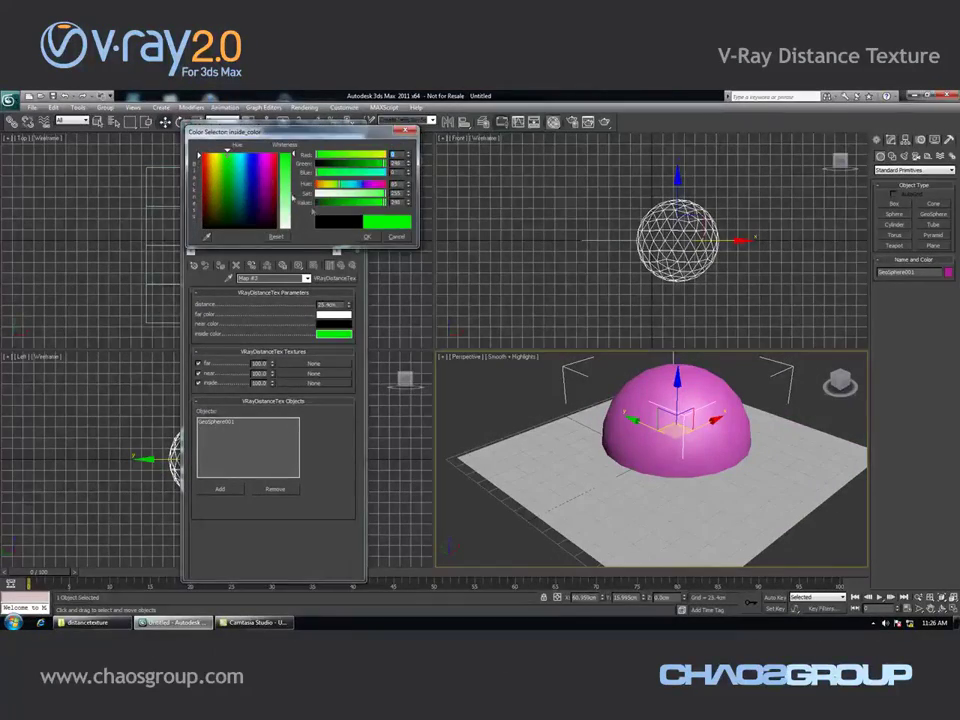
left_click(364, 239)
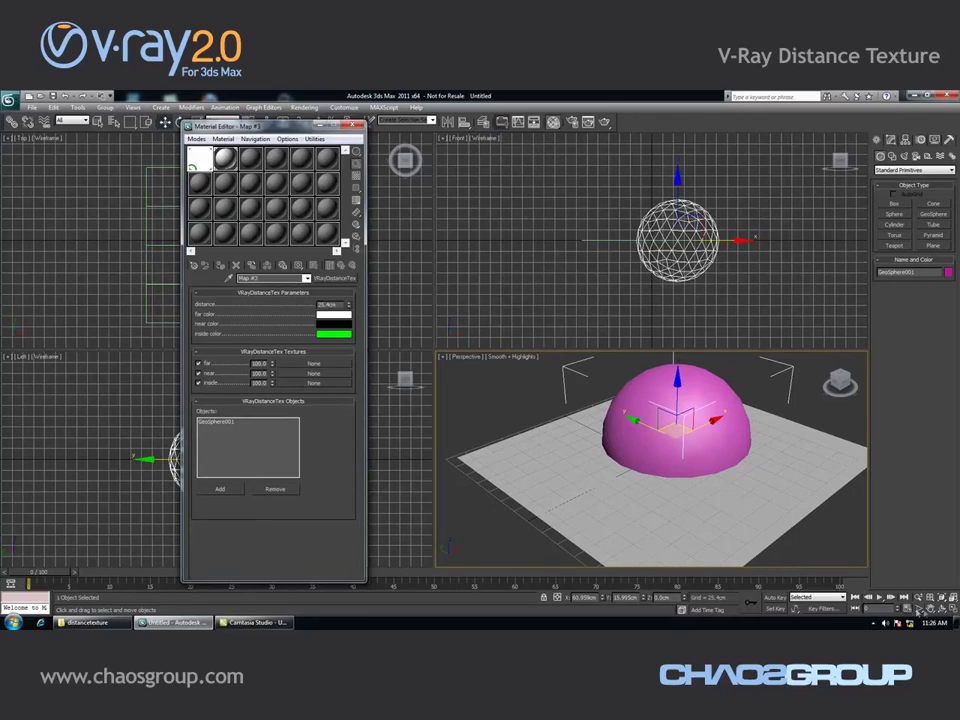
Render the Perspective view from a higher angle and examine the color transition around the geosphere's intersection with the plane.
middle_click_drag(556, 384, 688, 477, "alt")
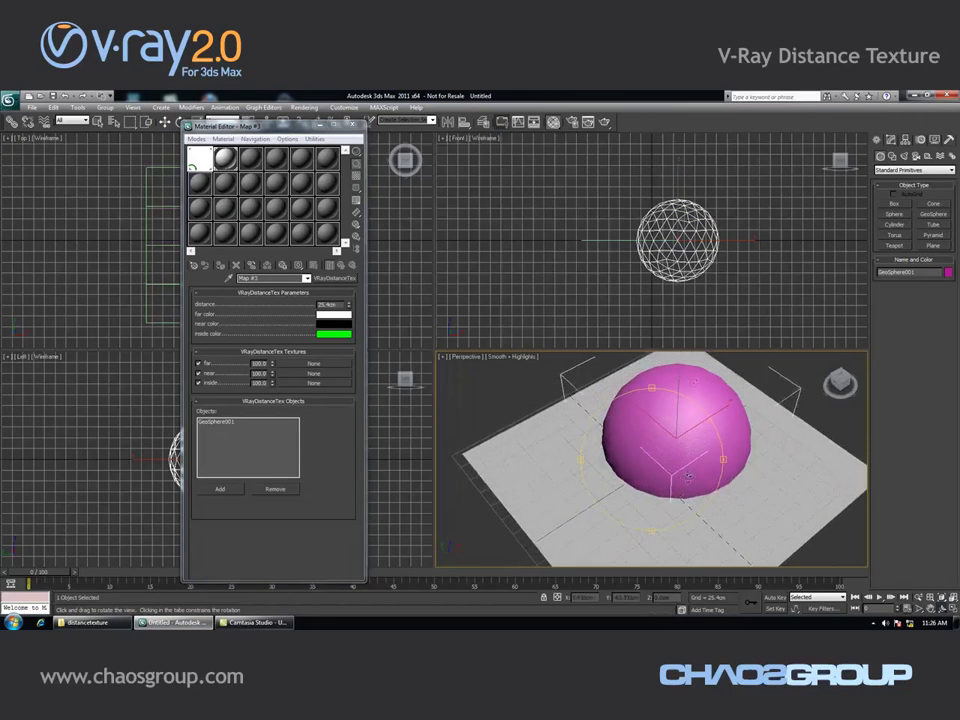
key("shift+q")
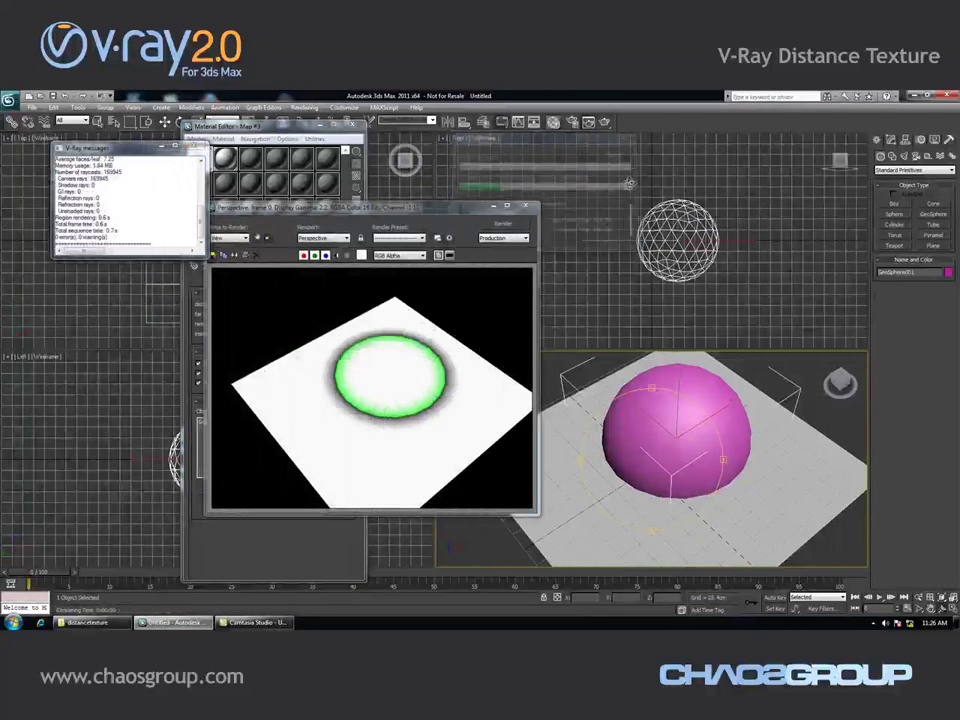
scroll(450, 399, "up", 3)
scroll(450, 399, "down", 5)
left_click_drag(472, 207, 691, 186)
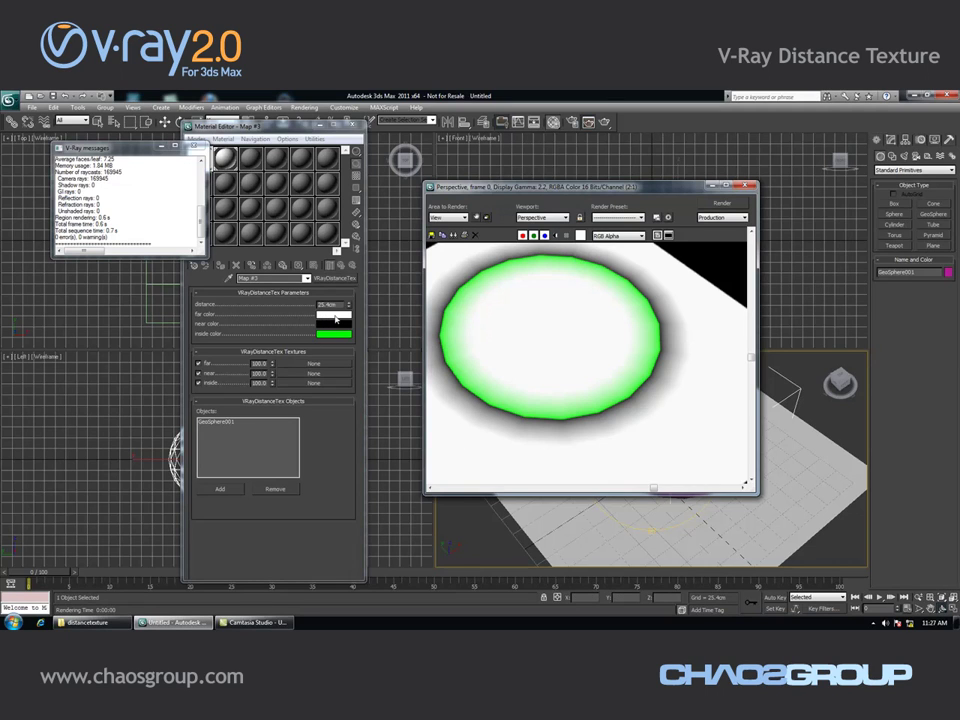
Set the VRayDistanceTex near color to pure red and render the view again.
left_click(334, 322)
left_click(202, 153)
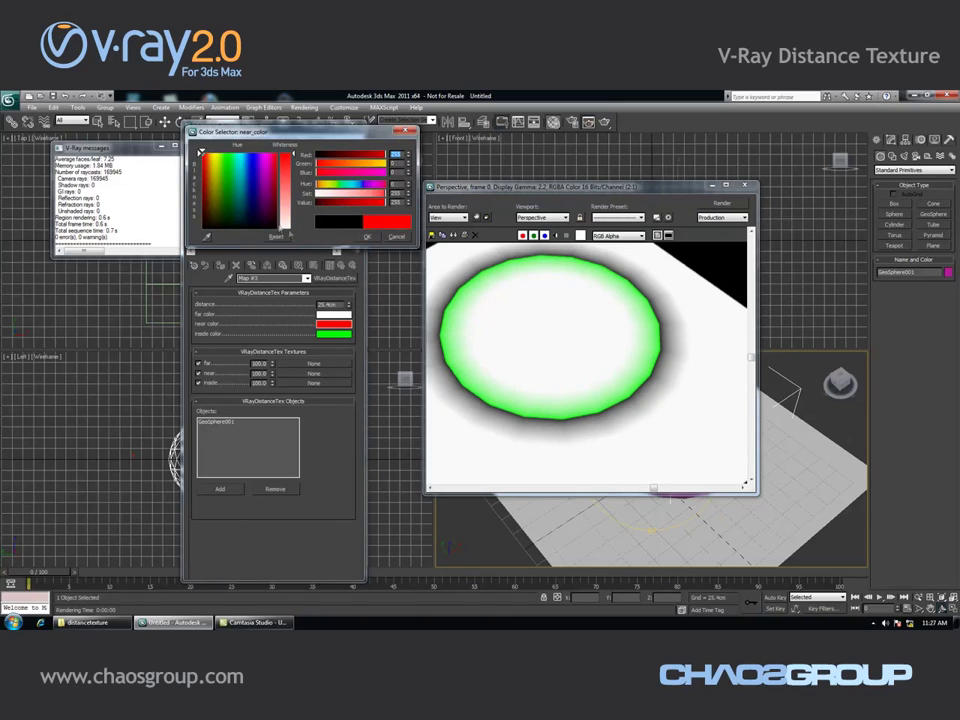
left_click(366, 237)
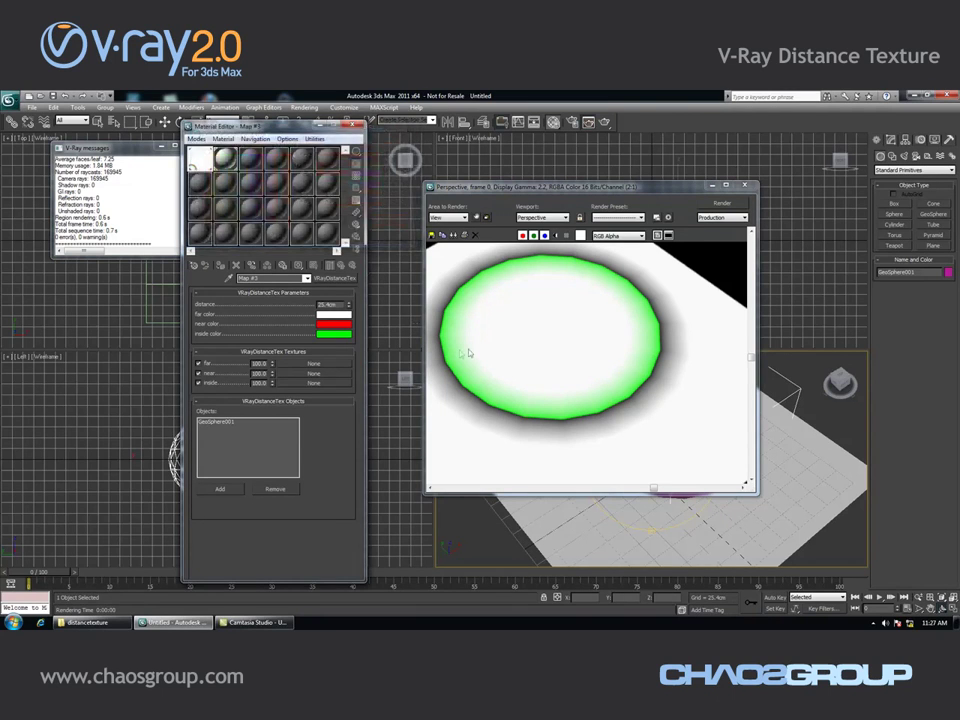
key("shift+q")
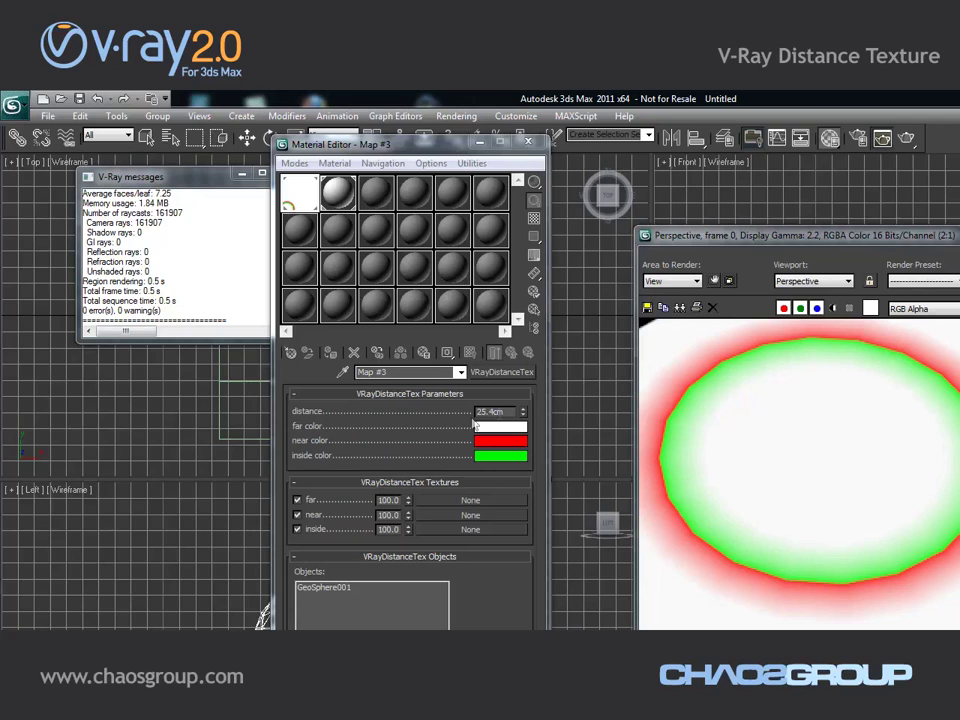
Set the VRayDistanceTex distance to 62.23 cm and open an enlarged preview of the map.
left_click_drag(521, 412, 516, 317)
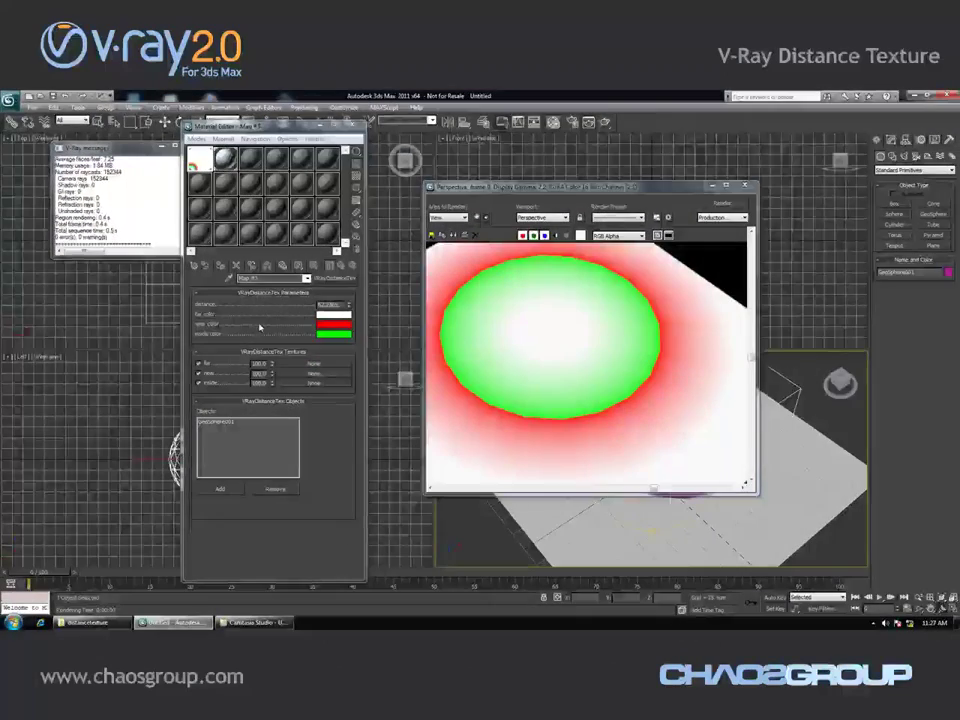
left_click_drag(489, 195, 639, 140)
double_click(200, 158)
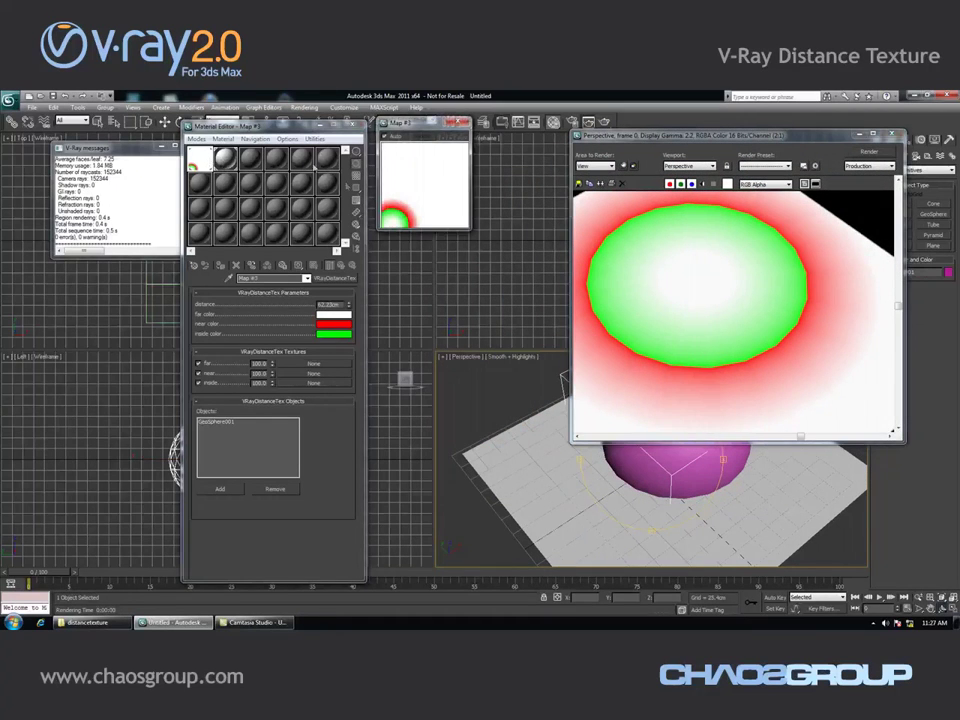
Move the geosphere across the plane to about X 93 cm, Y 36 cm, with the map preview in view.
key("w")
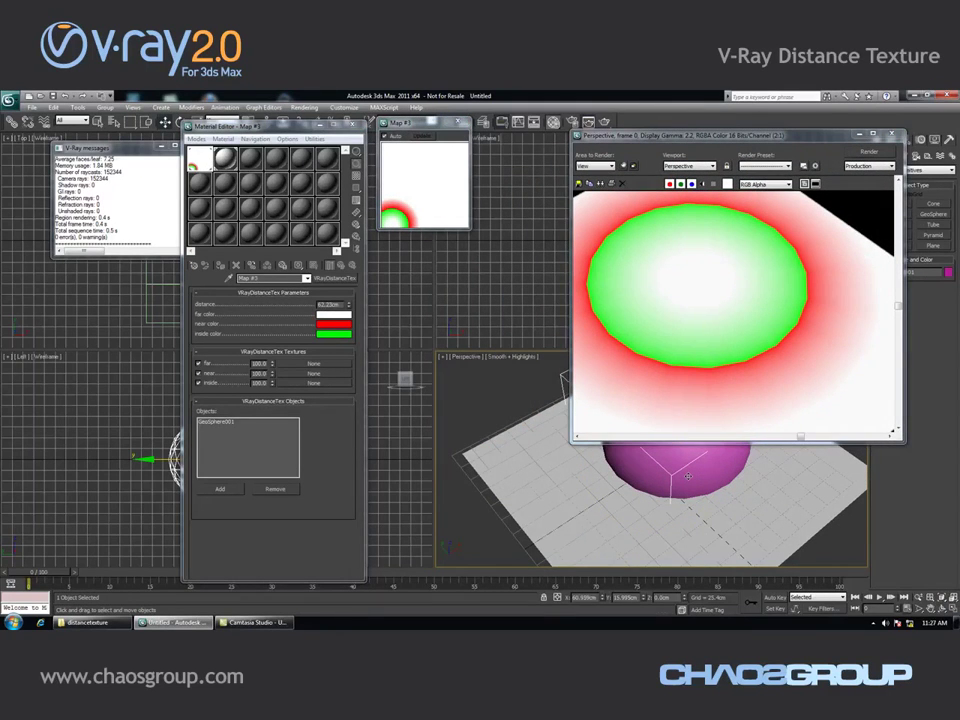
left_click_drag(661, 136, 819, 156)
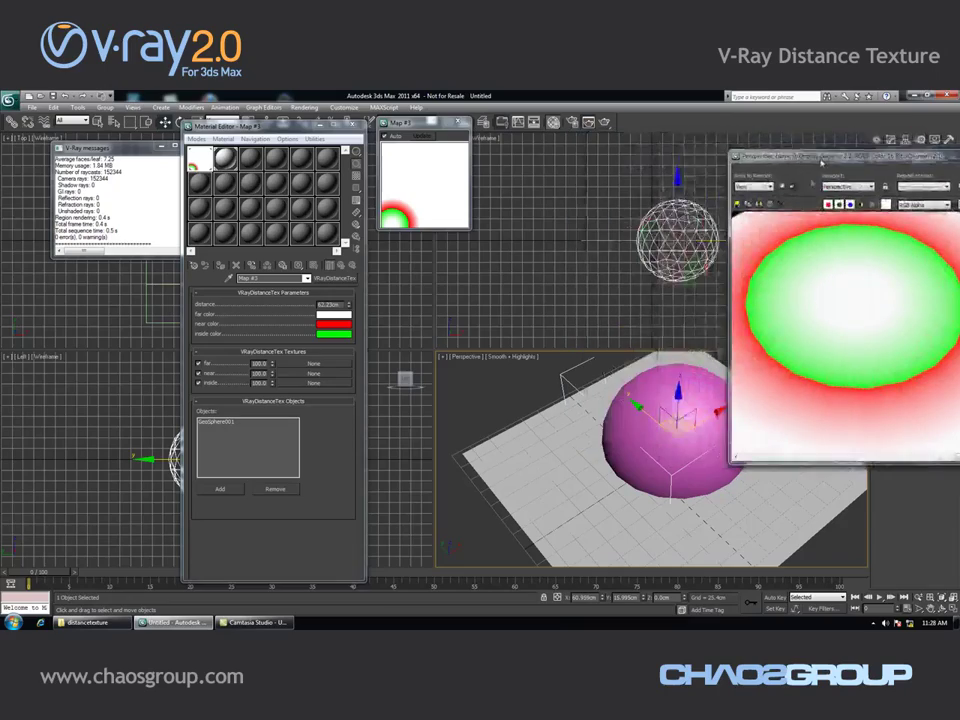
left_click_drag(678, 412, 692, 430)
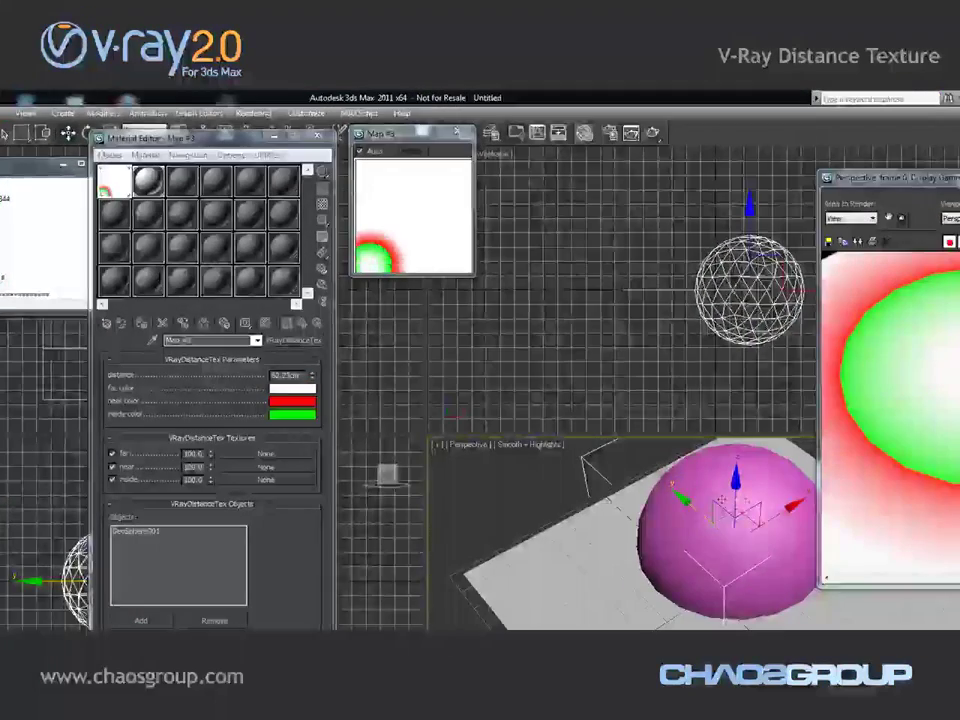
left_click_drag(801, 498, 809, 495)
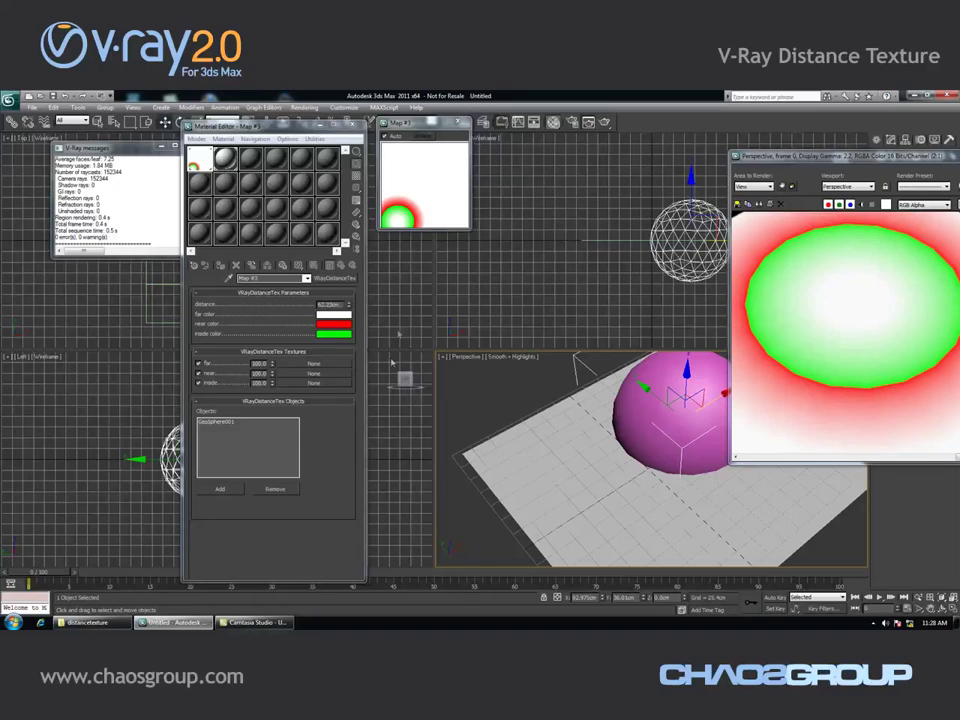
Close the Material Editor and bring the rendered image fully back into view.
left_click(351, 126)
left_click_drag(840, 156, 691, 167)
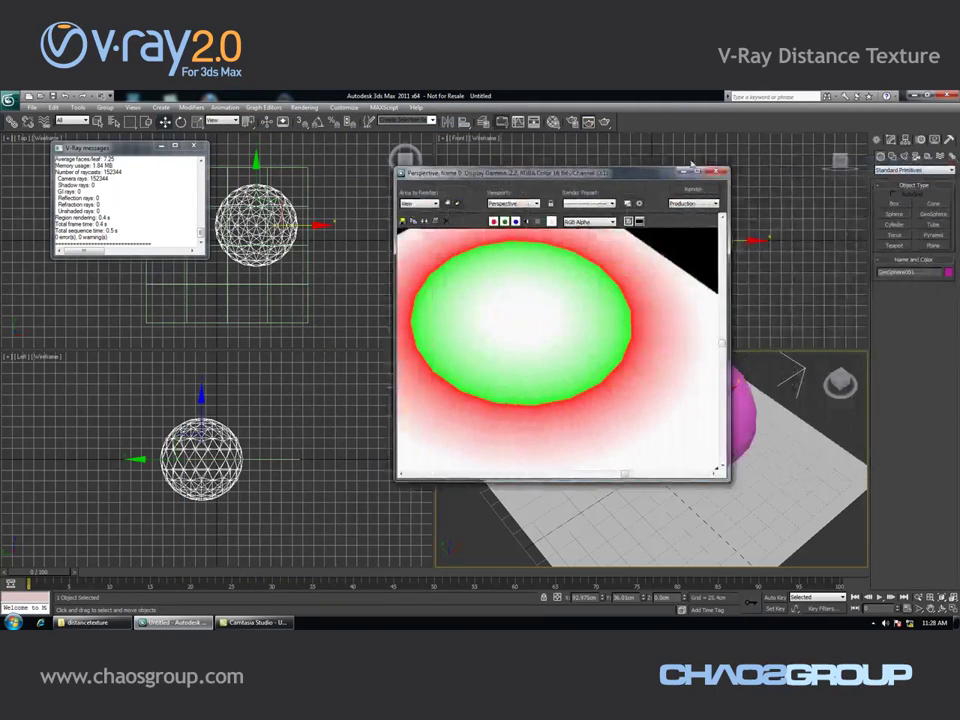
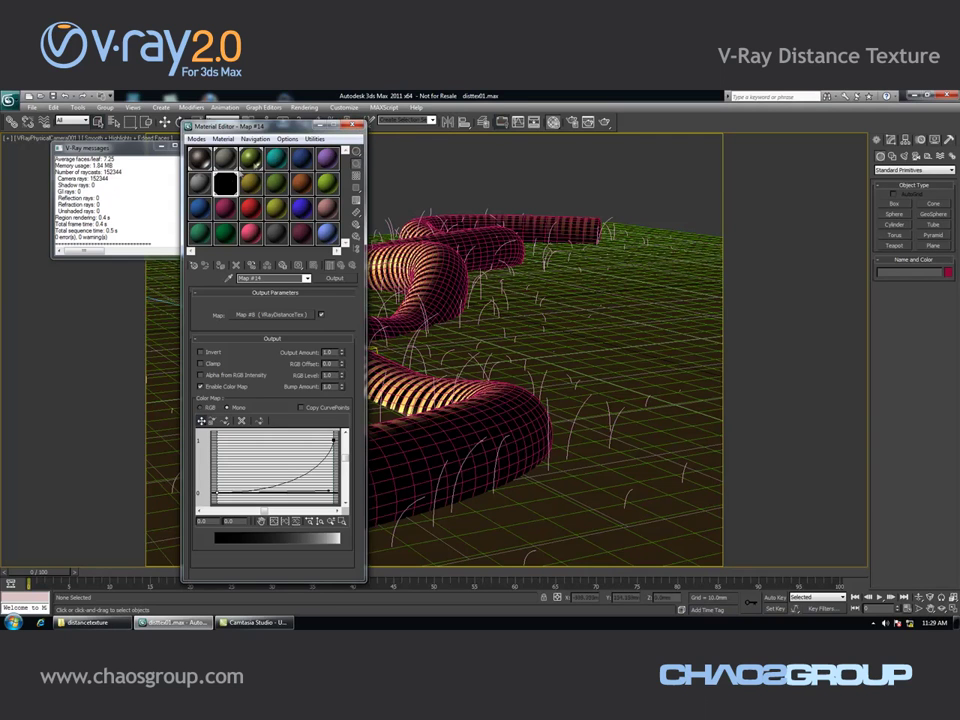
Select the ground plane in the disttex01.max scene and open its modifier settings for inspection.
left_click_drag(300, 137, 216, 131)
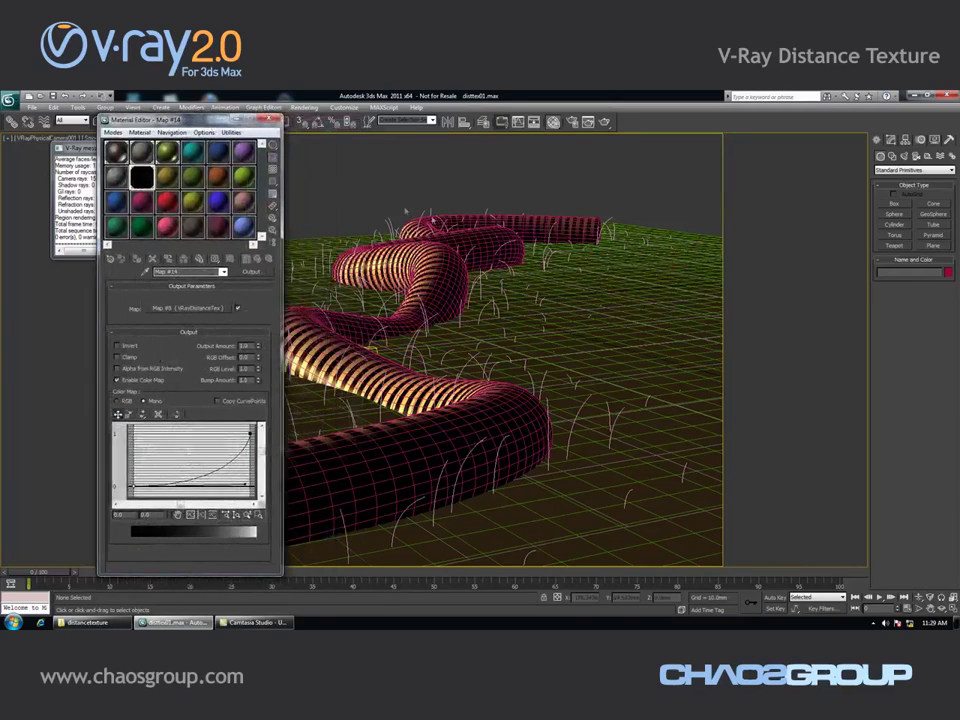
left_click(631, 292)
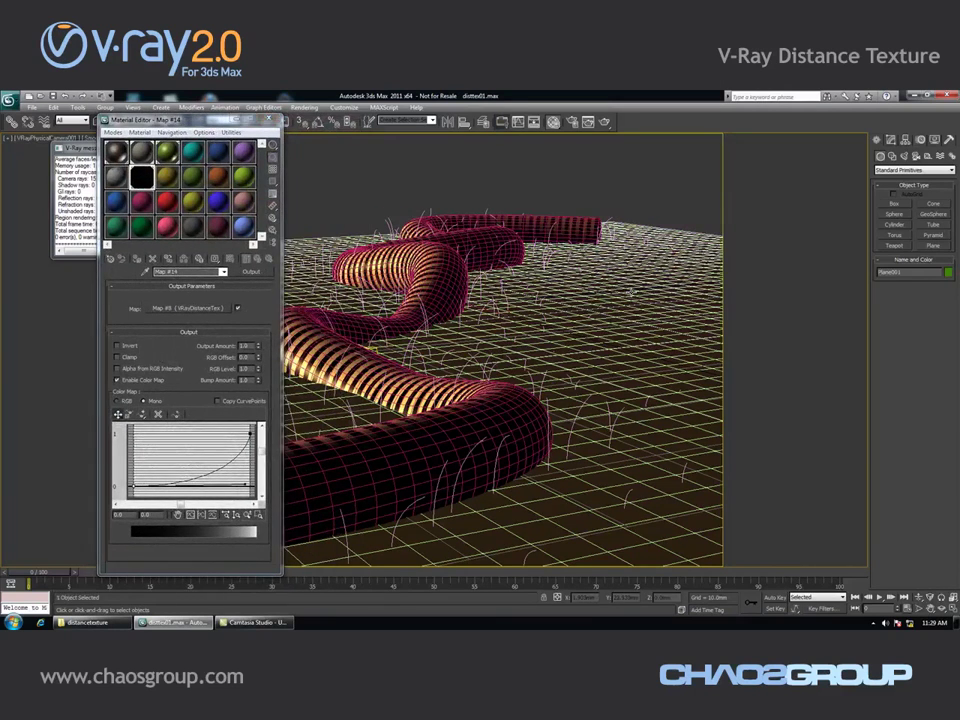
left_click(891, 141)
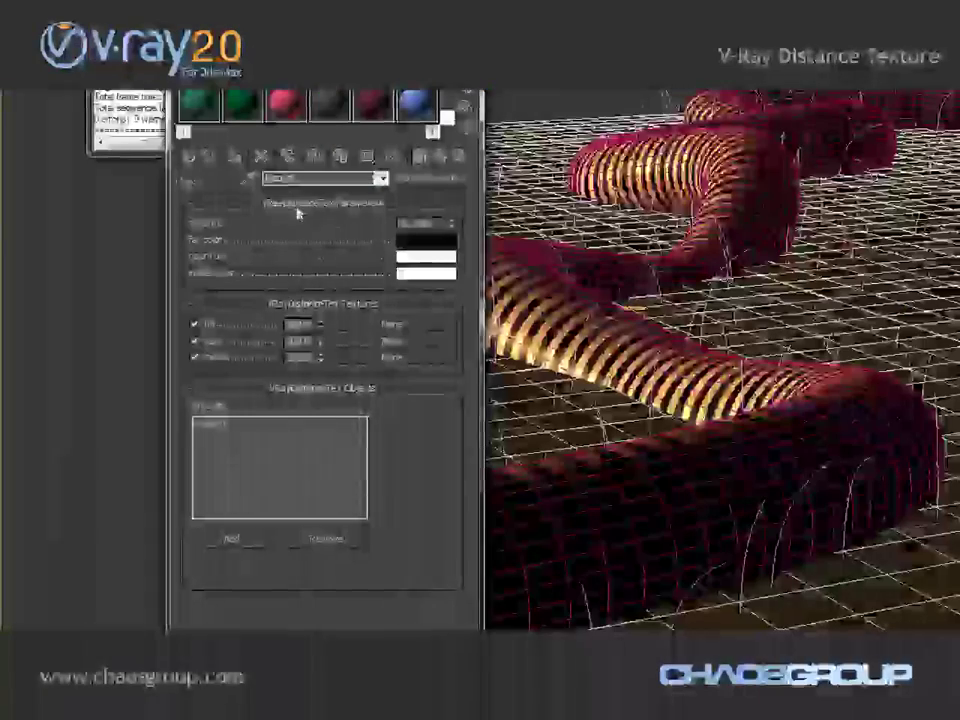
Highlight Line001 in the distance texture's object list and examine the map assignments of the VRayFur object, including length and density.
left_click(226, 426)
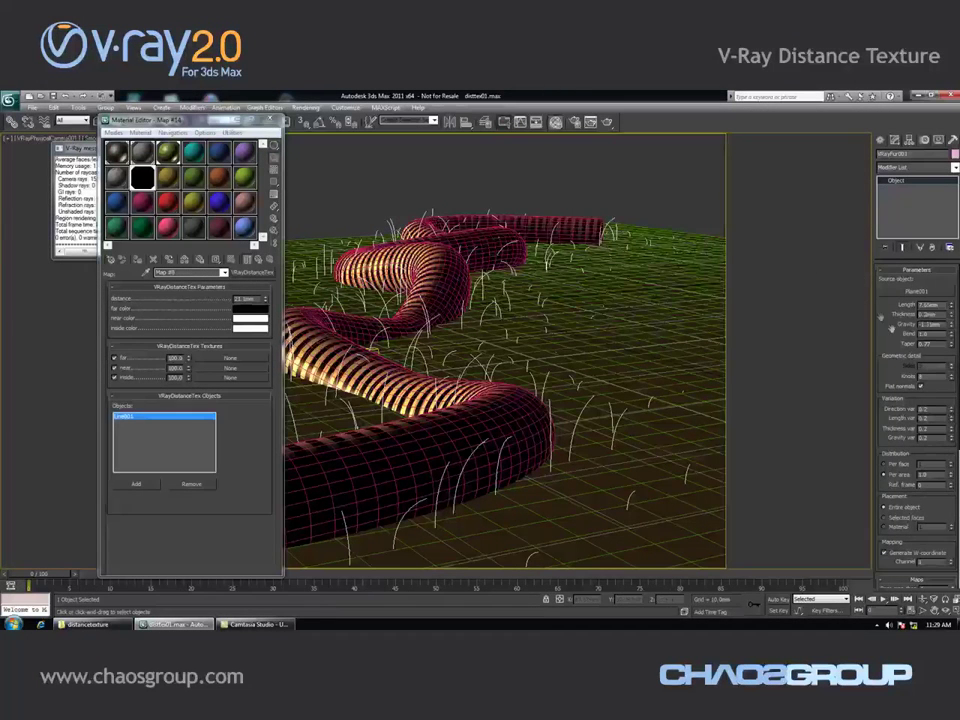
scroll(899, 430, "down", 3)
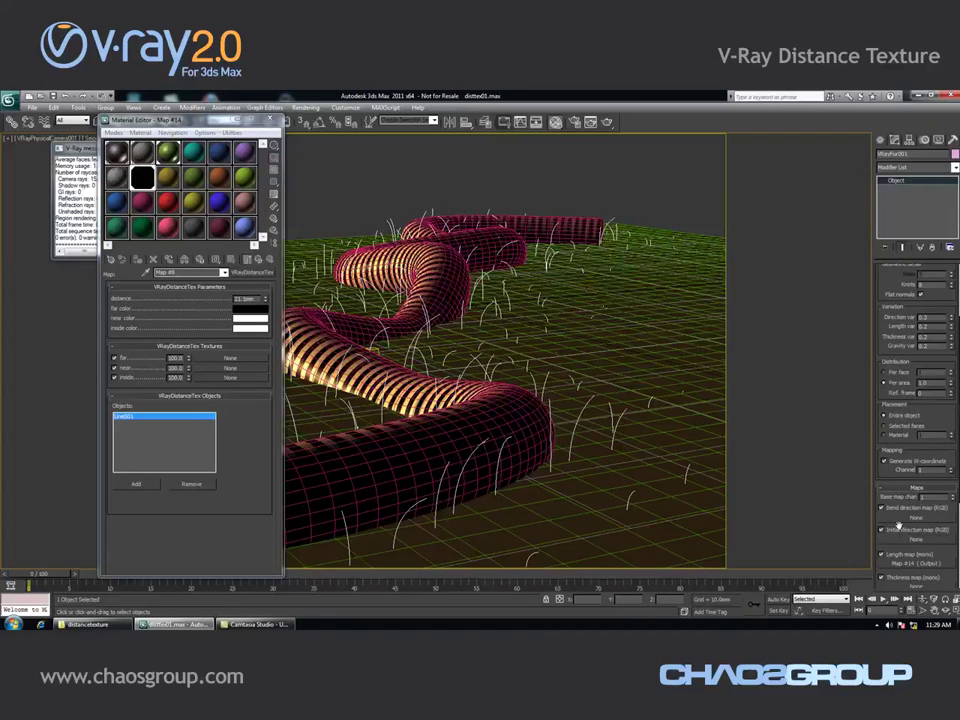
scroll(899, 525, "down", 2)
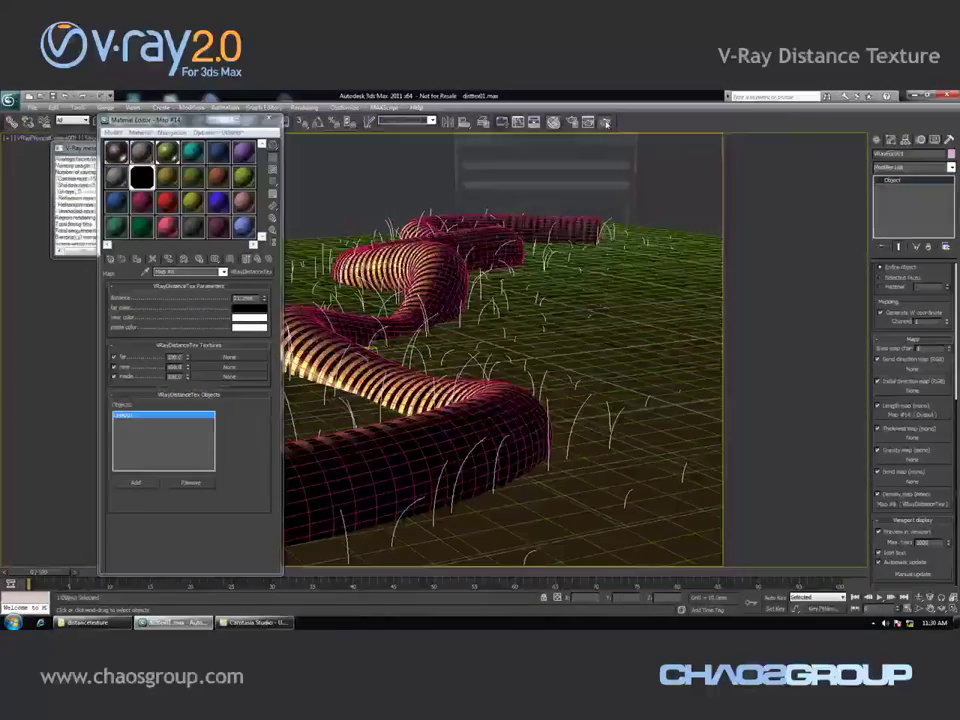
Render the grass scene, hide the color corrections window, and make the render buckets follow the mouse.
key("shift+q")
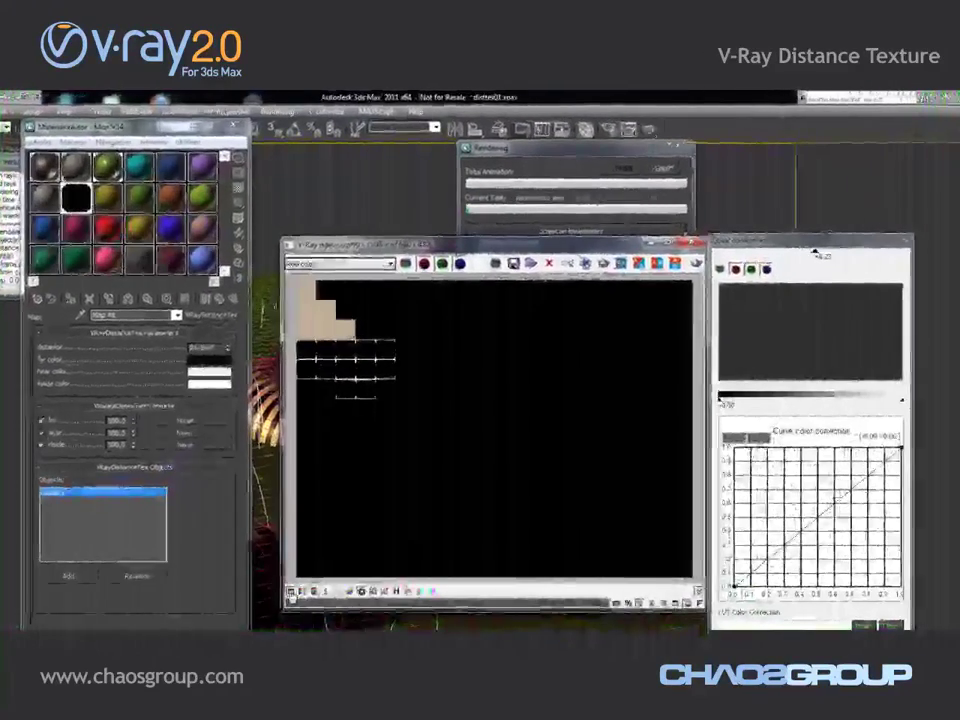
left_click(315, 494)
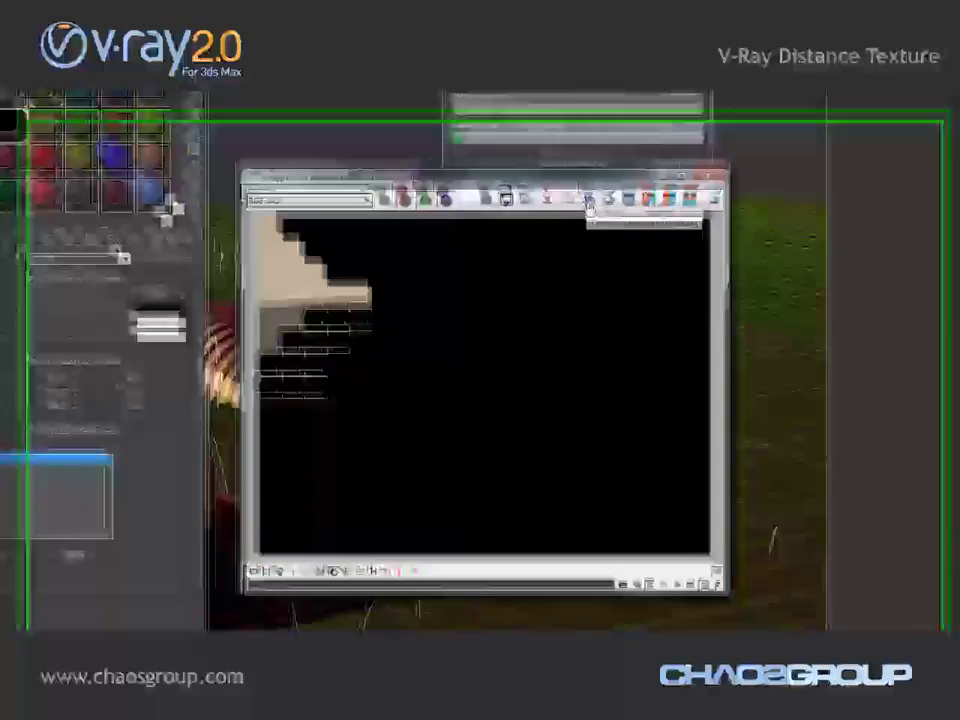
left_click(589, 200)
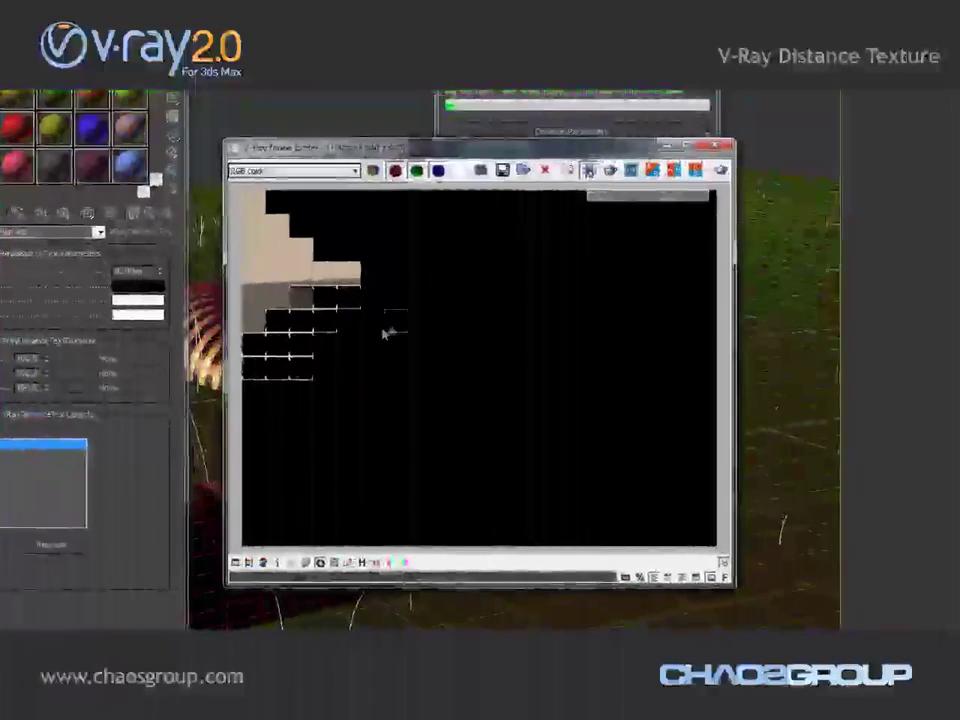